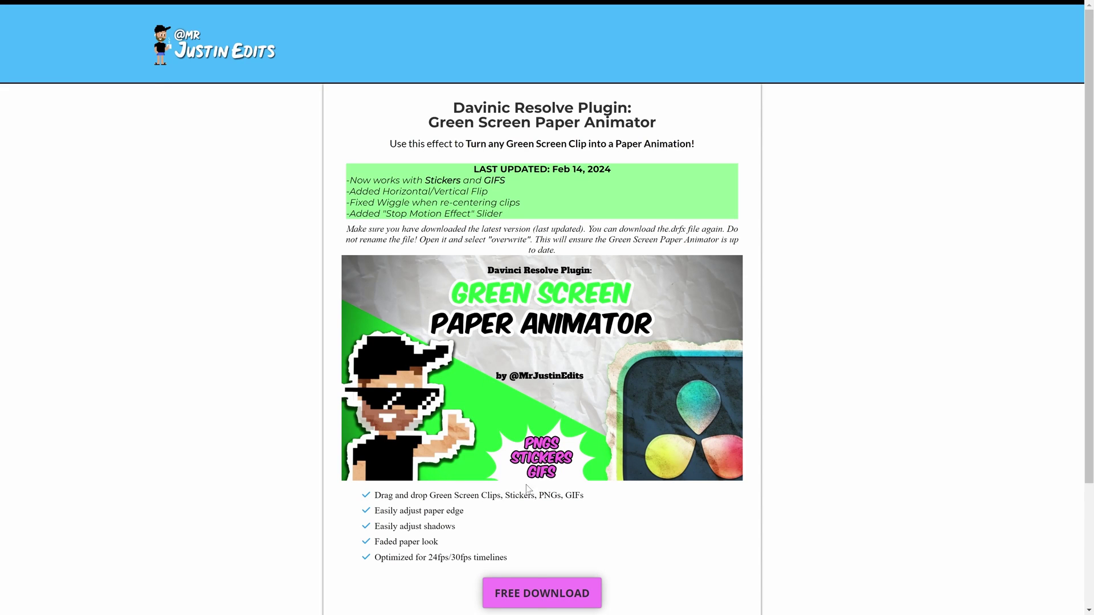
Open the Green Screen Paper Animator free download form, then switch to DaVinci Resolve
click(534, 595)
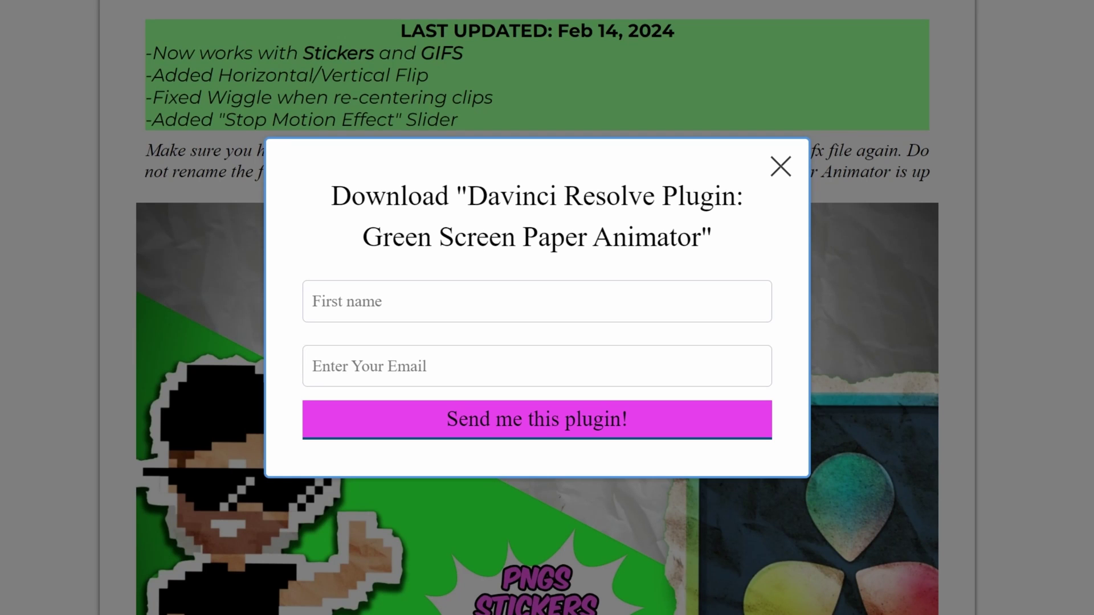
key(alt+Tab)
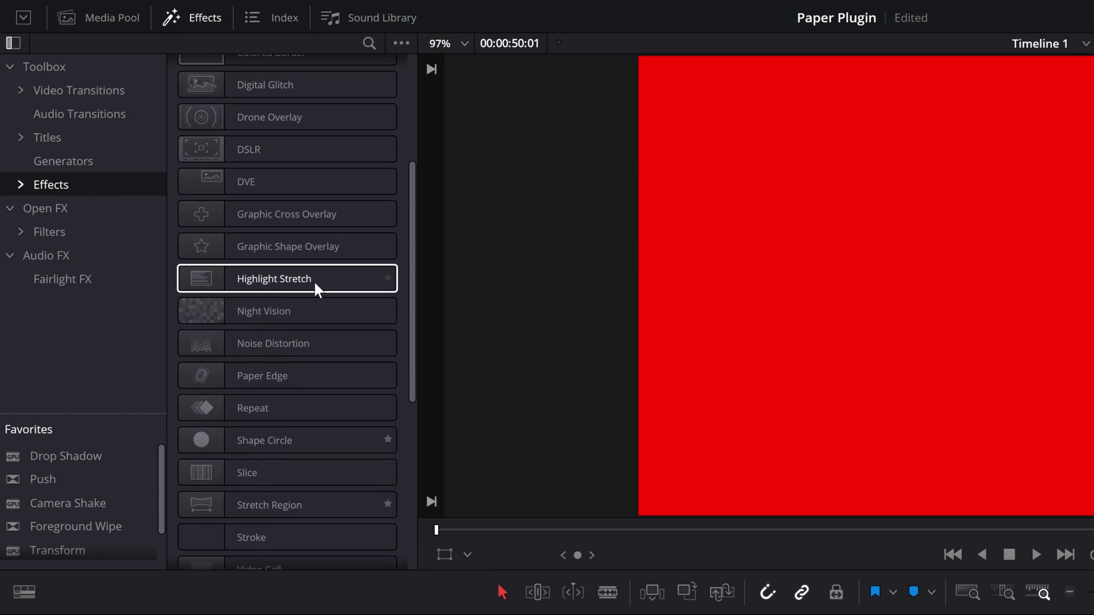
Put a Fusion Composition on track V2 and apply the MrJustinEdits Green Screen Paper Animator to it
scroll(310, 294, down, 5)
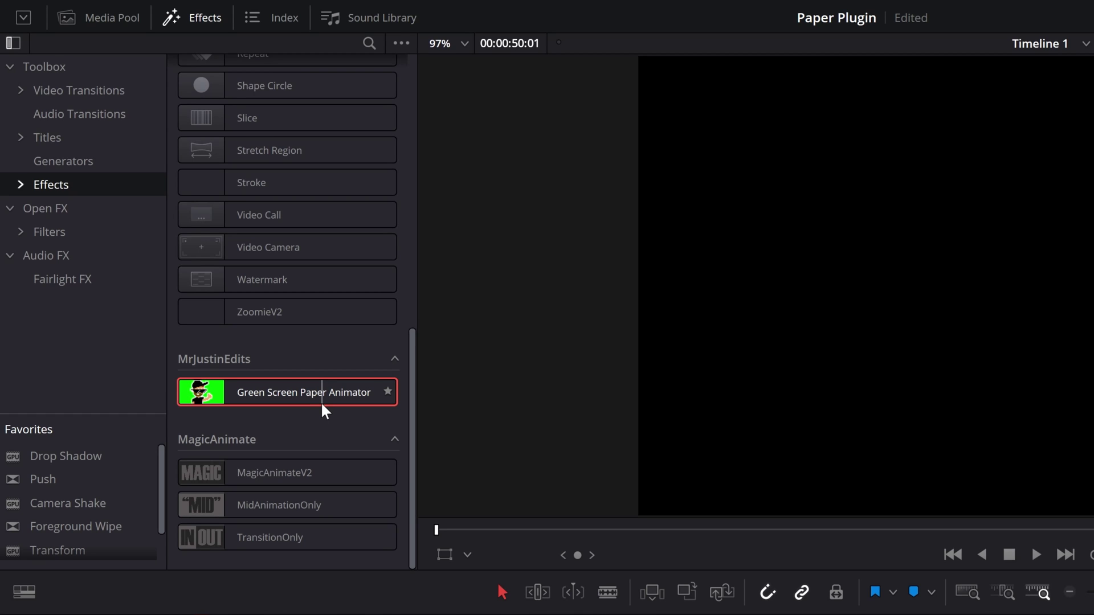
scroll(320, 402, up, 10)
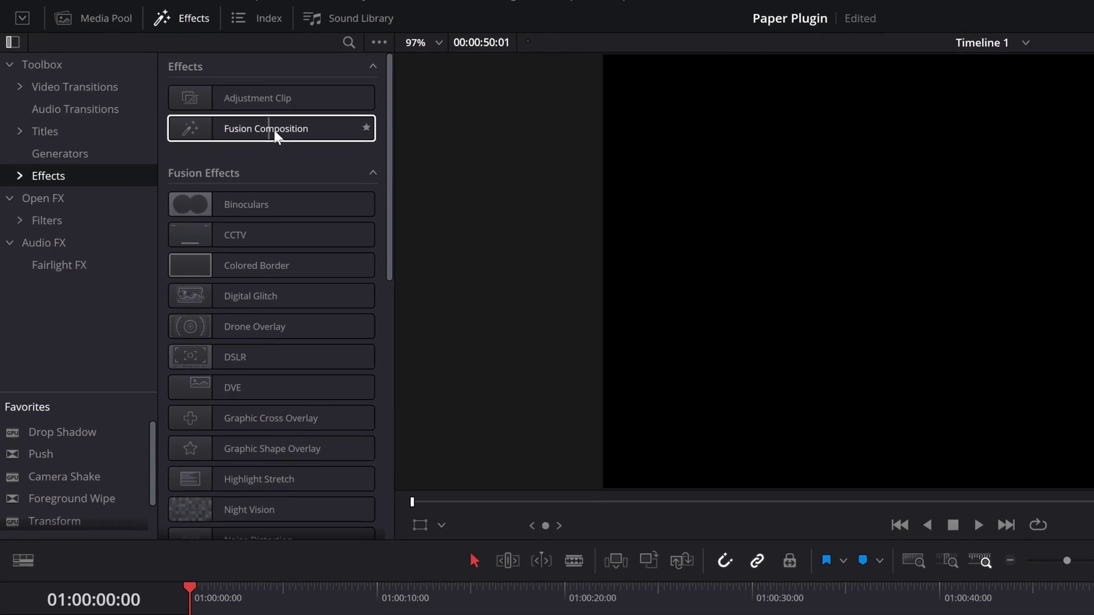
drag(220, 104, 778, 492)
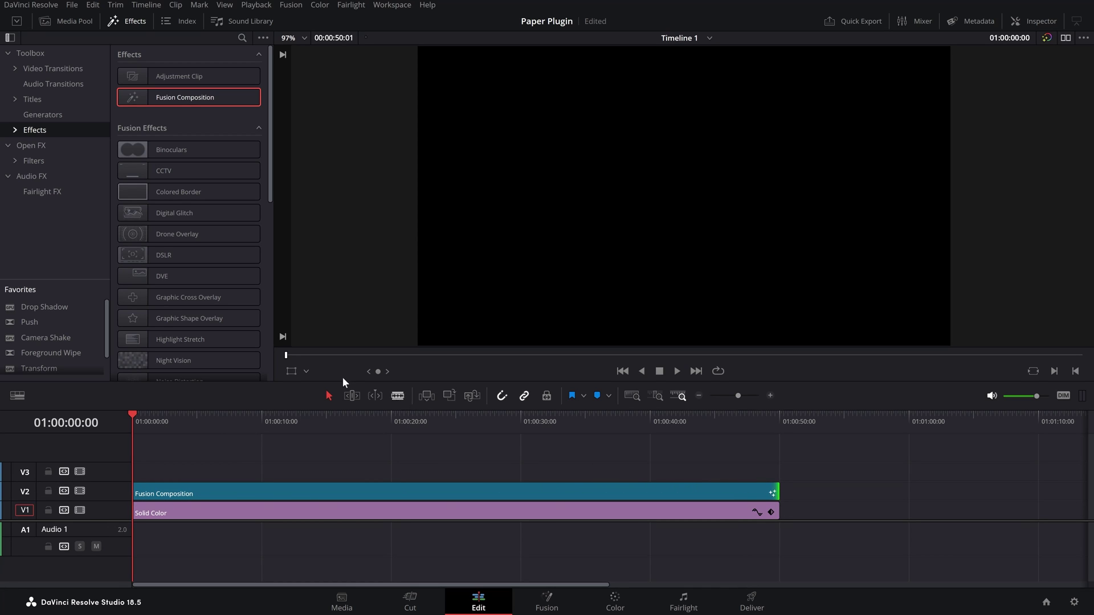
scroll(167, 252, down, 10)
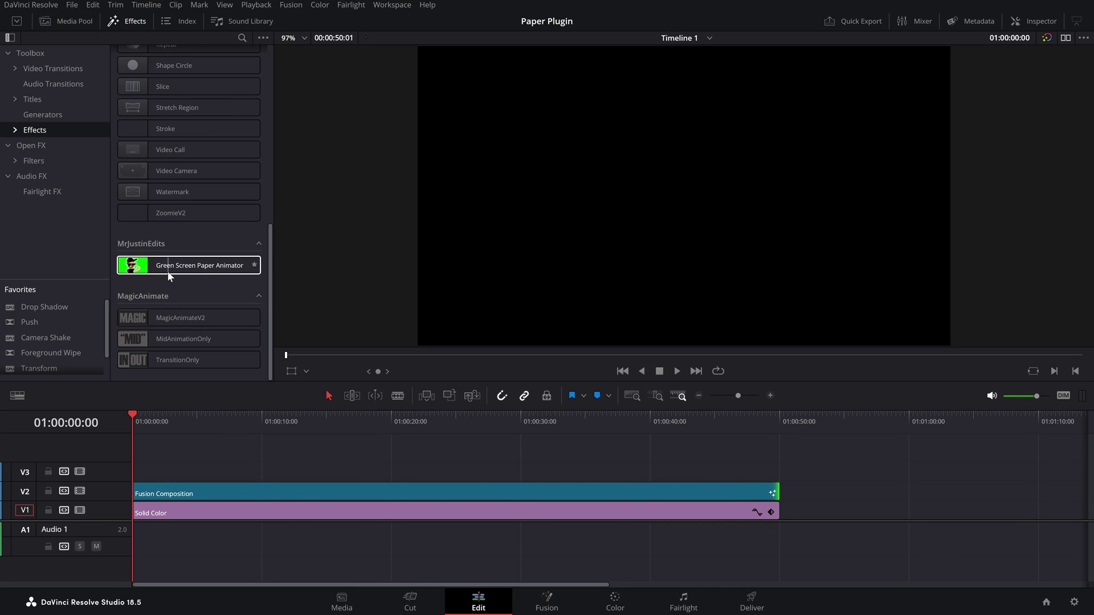
drag(206, 268, 253, 492)
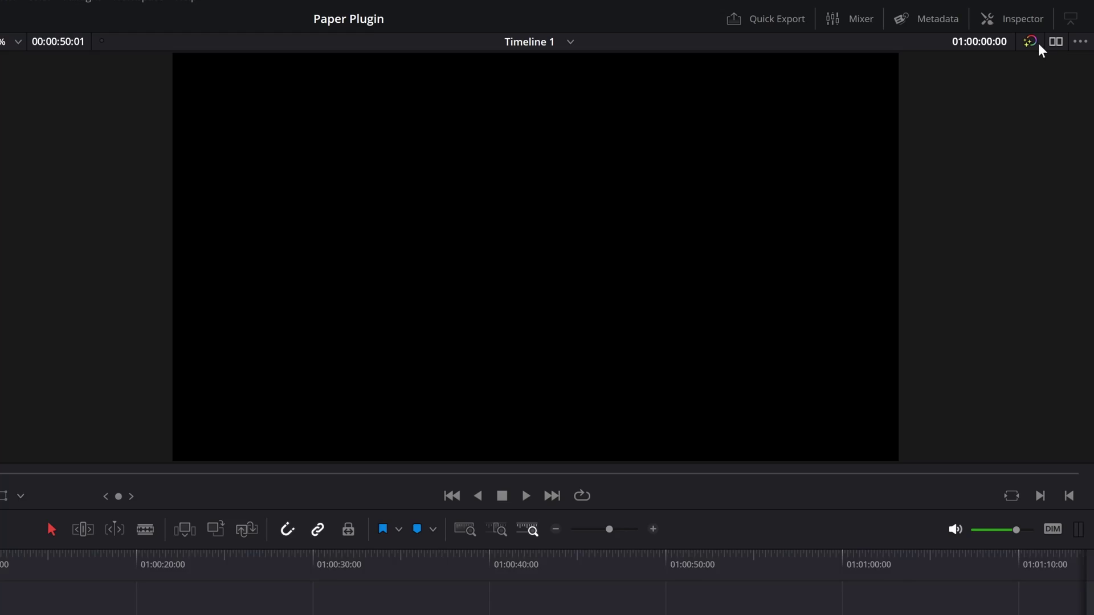
Load the green-screen clip from the Media Pool into the Drag Clip Here field and play the preview
click(1003, 19)
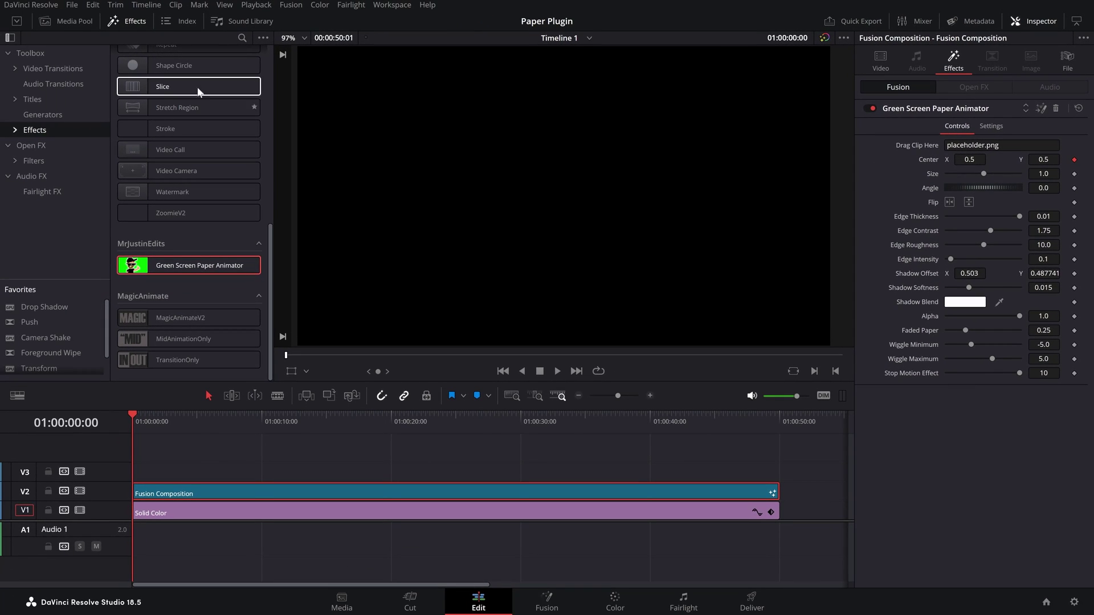
click(83, 25)
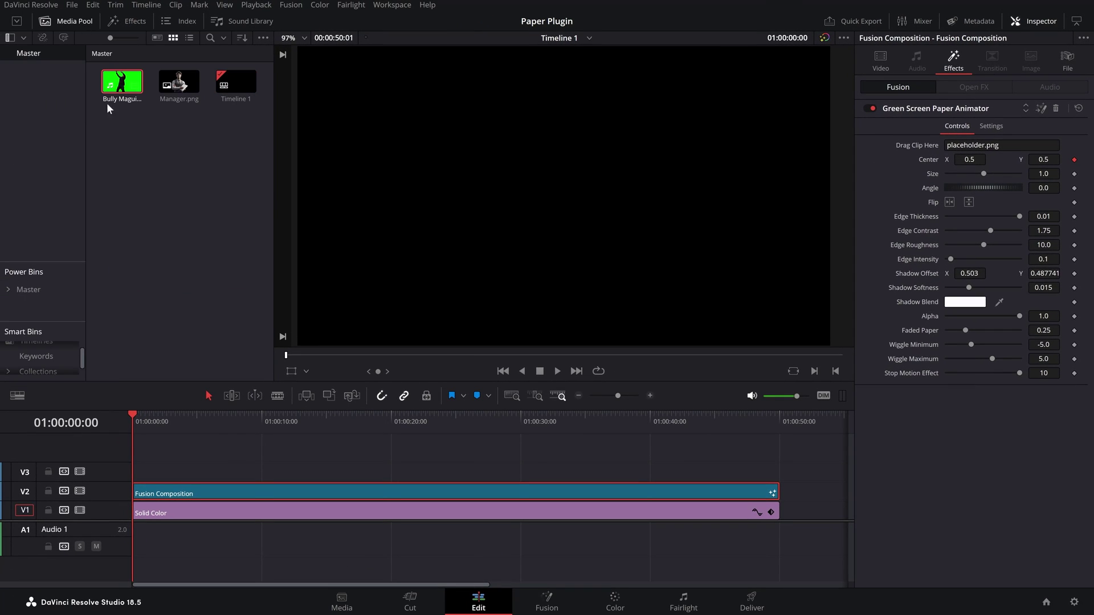
click(118, 91)
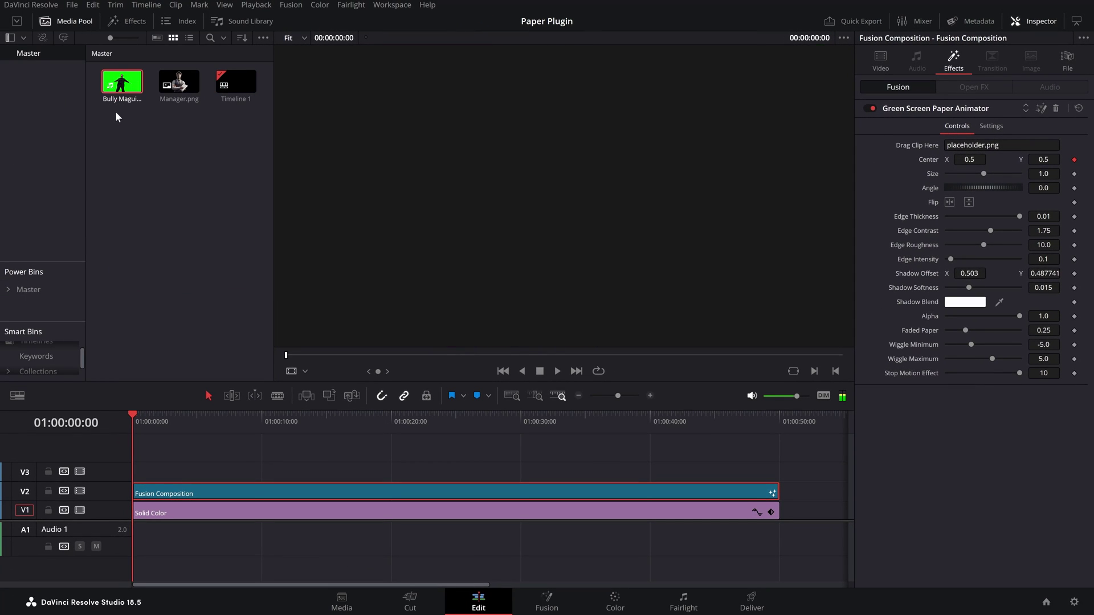
drag(122, 91, 967, 145)
click(156, 415)
key(space)
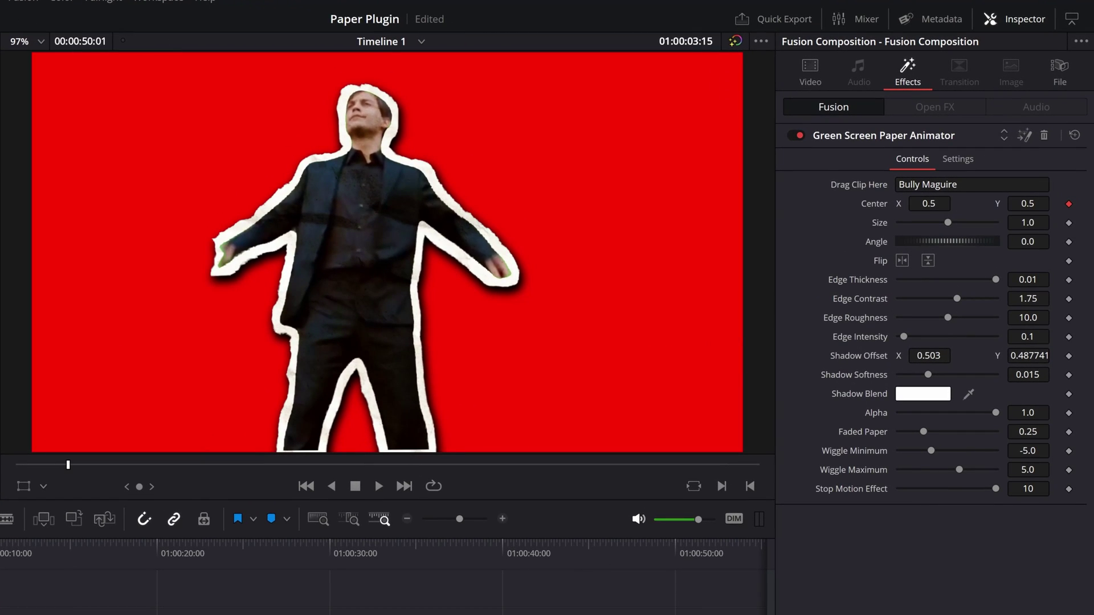
Try moving the cutout left, Size 0.69 and a tilt, then reset Center, Size and Angle, and save
drag(929, 203, 906, 204)
drag(1027, 203, 1014, 203)
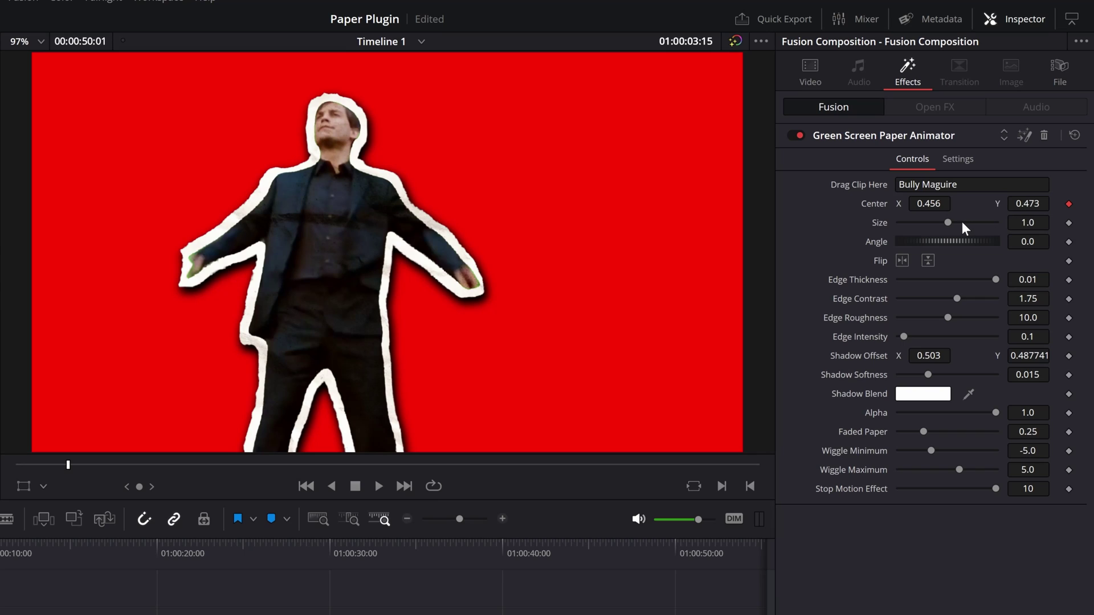
mouse_move(947, 223)
mouse_down()
mouse_move(936, 225)
mouse_move(986, 240)
mouse_move(955, 240)
mouse_up()
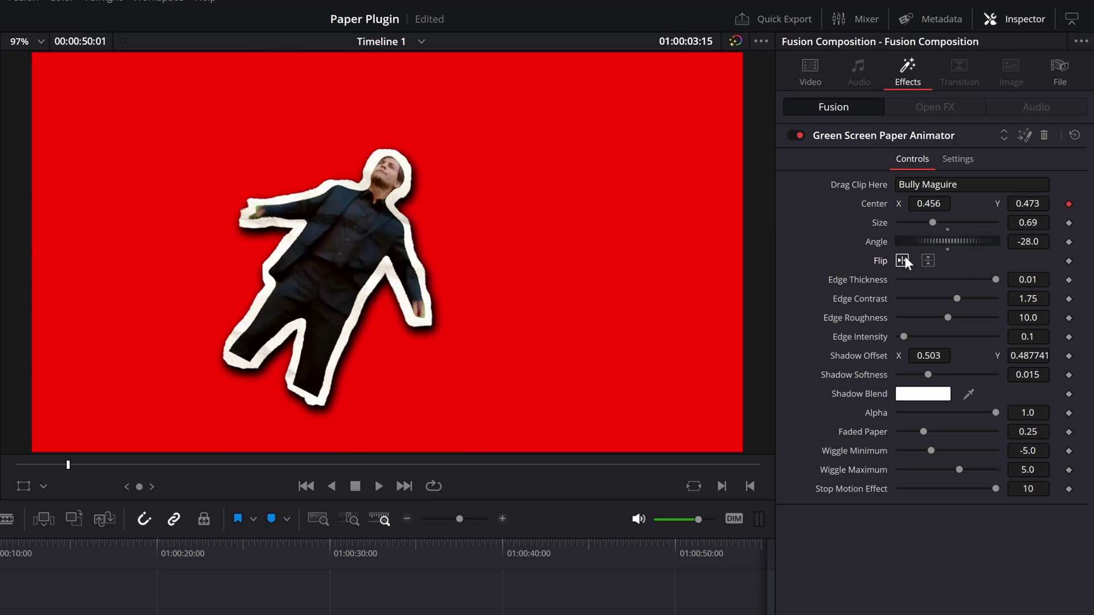
double_click(876, 204)
double_click(881, 224)
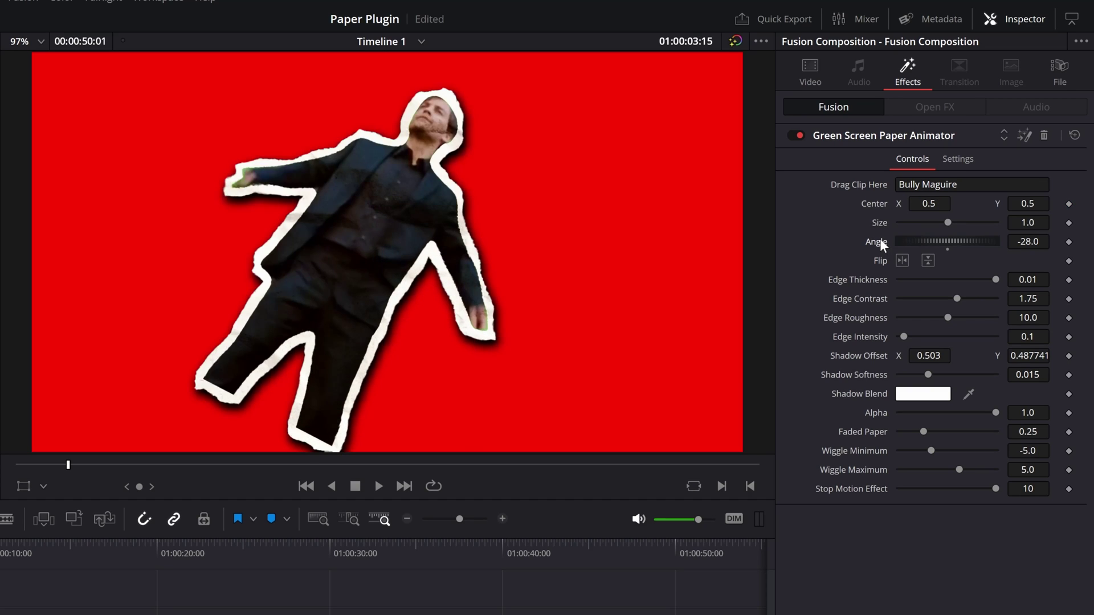
double_click(880, 239)
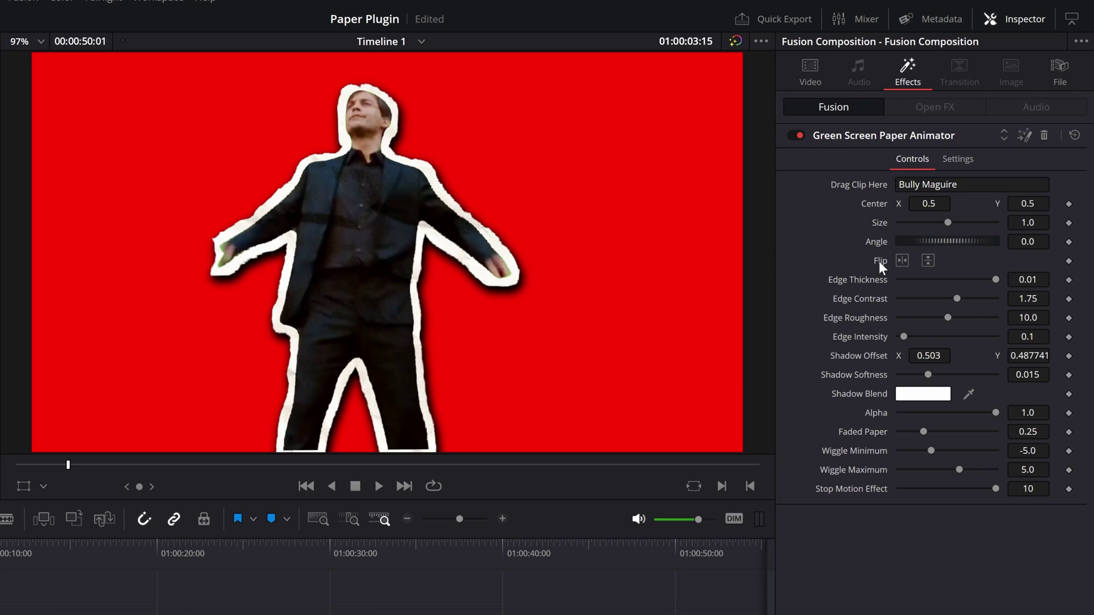
key(ctrl+s)
Test a 23-degree clip Rotation in the Video tab, reset Rotation and Position X to 0, and save
click(809, 71)
drag(1002, 164, 1008, 165)
double_click(850, 164)
double_click(861, 145)
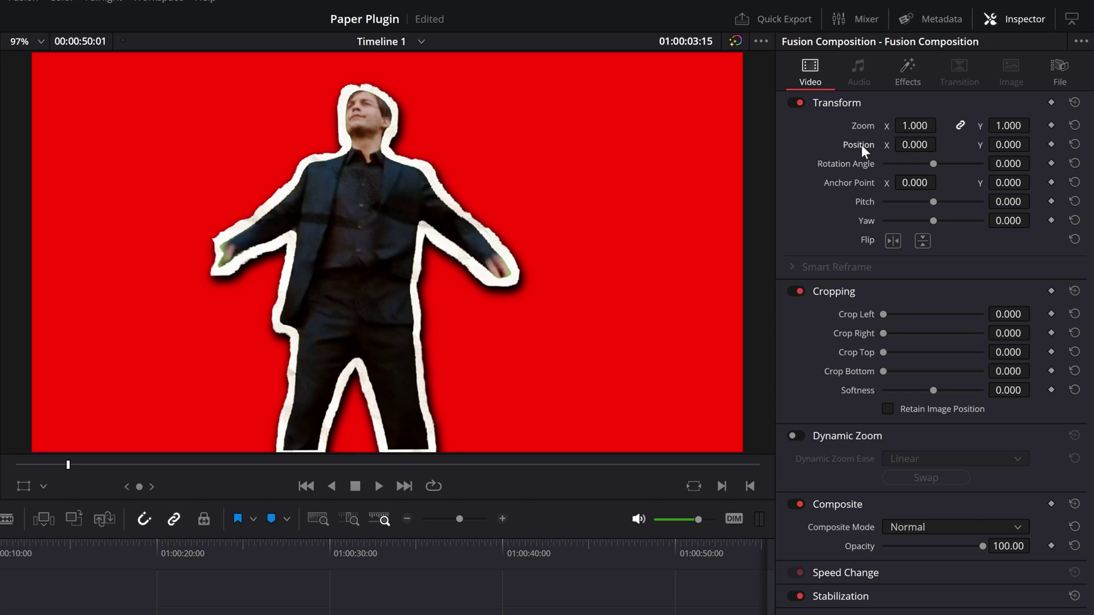
click(902, 76)
key(ctrl+s)
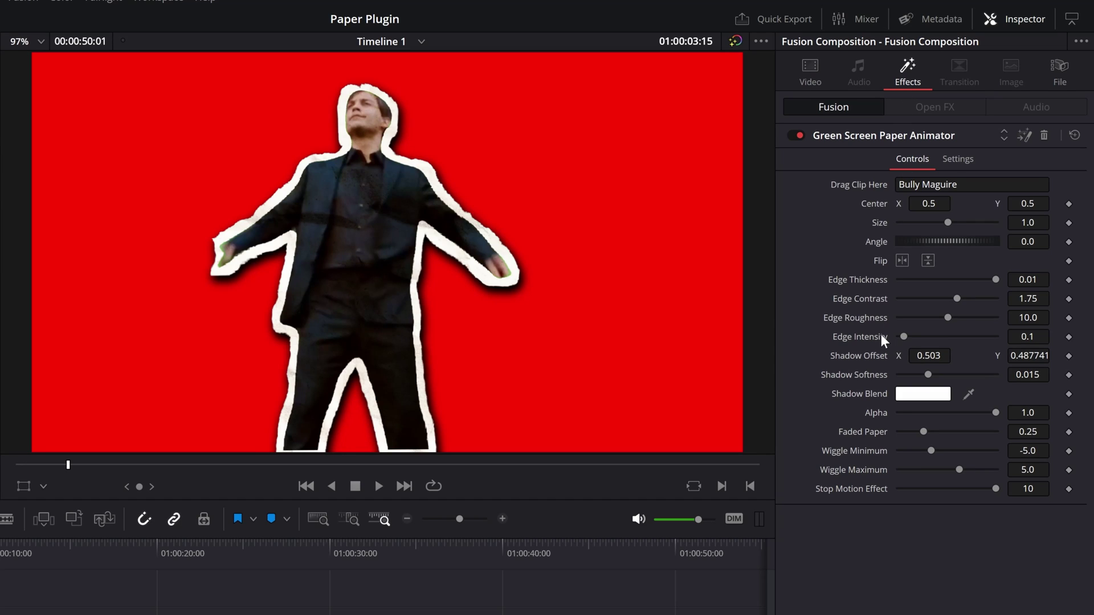
Lower Edge Contrast to 0.94, test Edge Intensity at 2.0, then reset it to 0.1
drag(983, 279, 1075, 285)
drag(957, 297, 1072, 339)
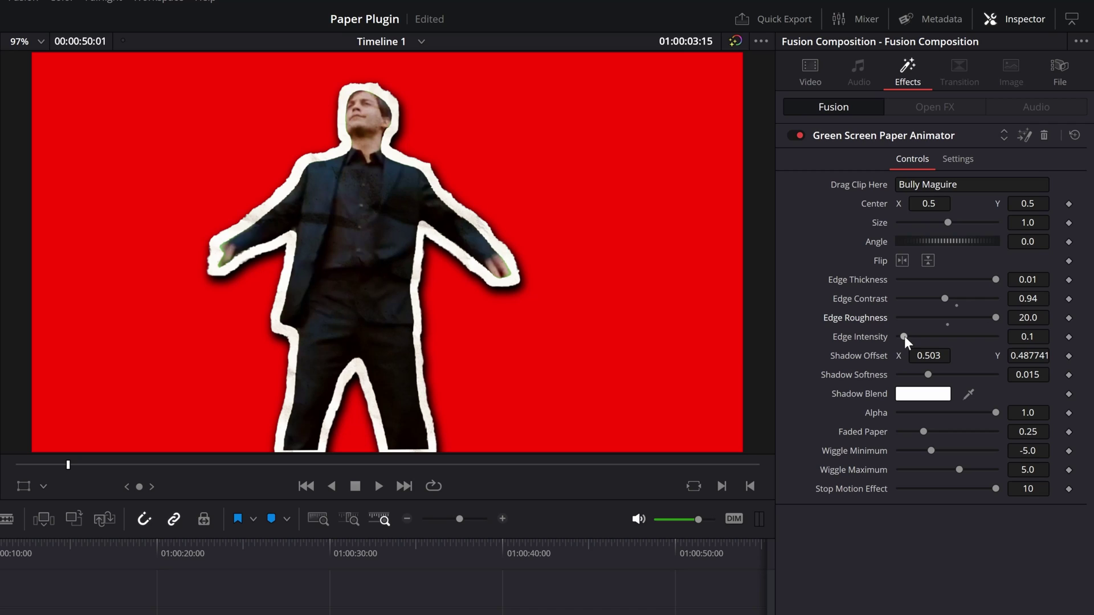
drag(904, 336, 1033, 338)
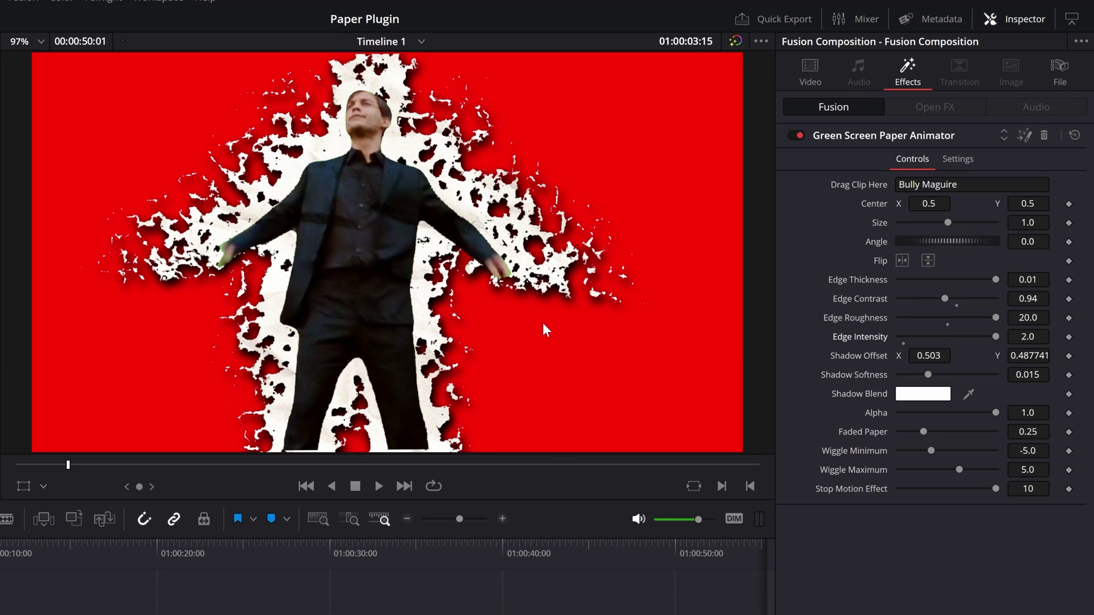
double_click(849, 335)
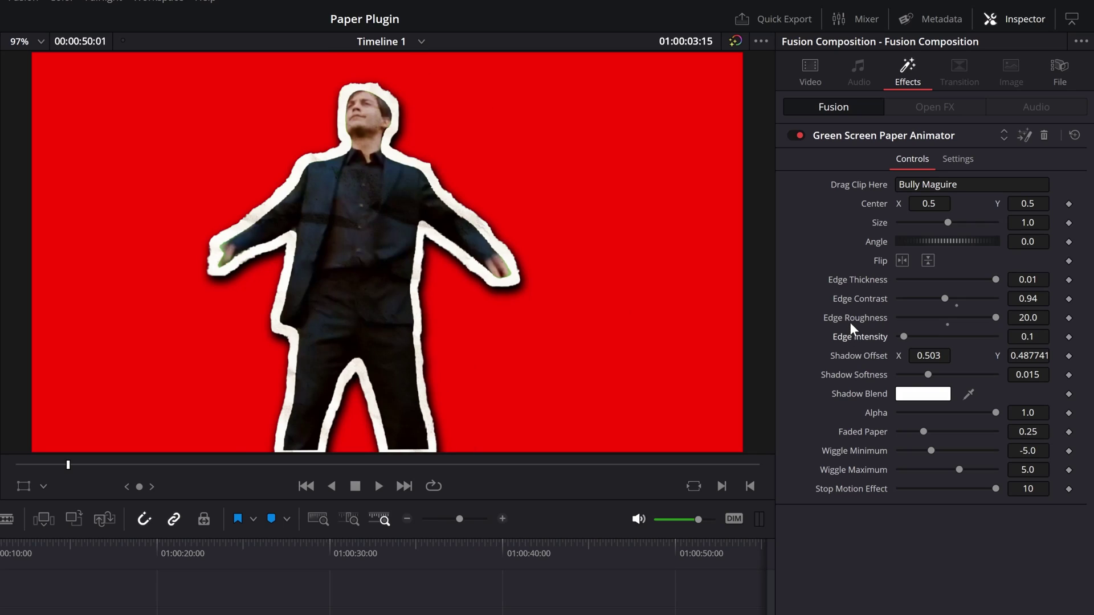
Reset Edge Roughness to 10.0 and Edge Contrast to 1.75, and nudge Shadow Offset to 0.517/0.476741
double_click(852, 315)
double_click(859, 296)
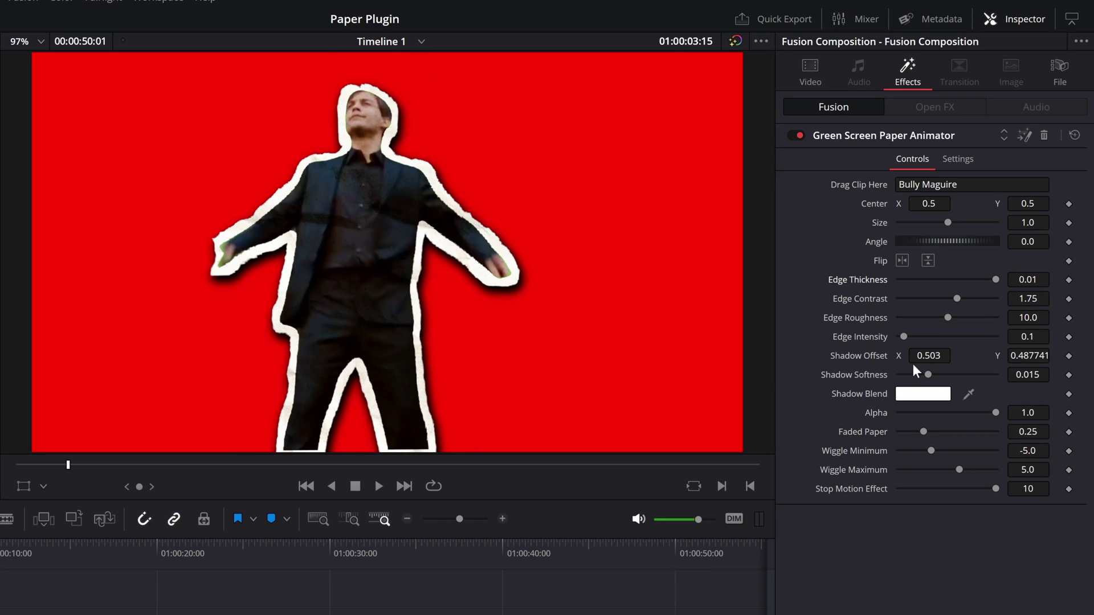
drag(929, 356, 936, 355)
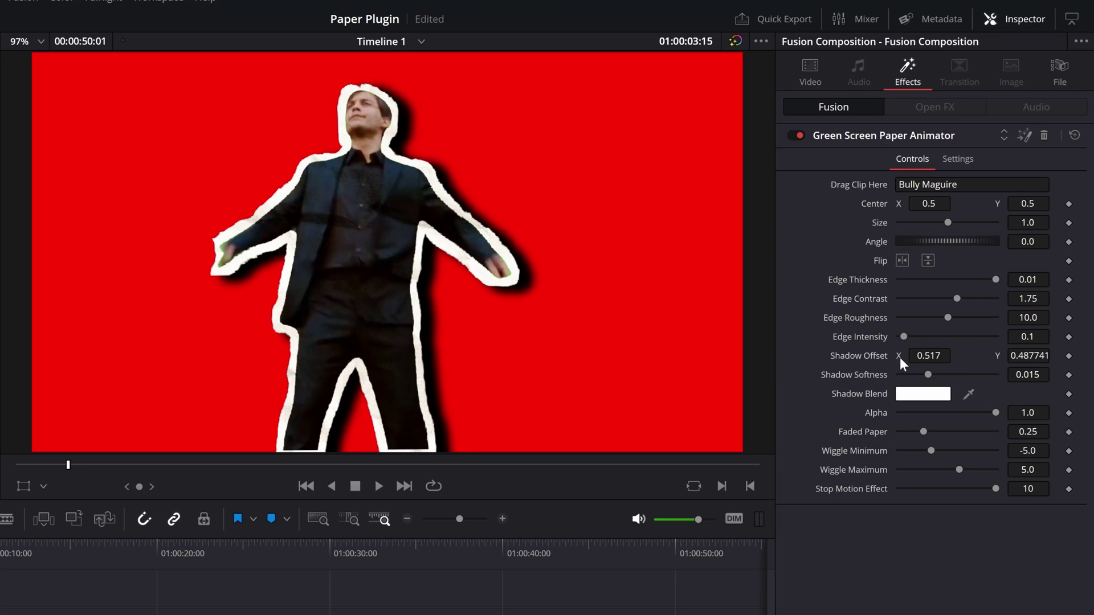
drag(1028, 355, 1023, 355)
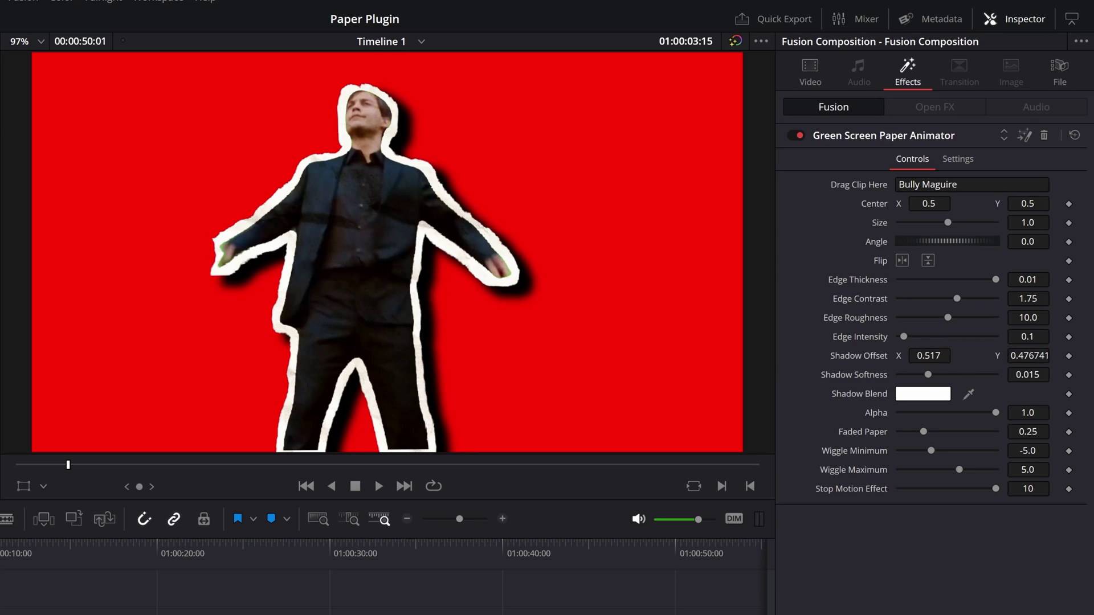
Set Shadow Softness to 0.02795 after trying 0.05, then fade shadow Alpha to 0
drag(928, 374, 1003, 375)
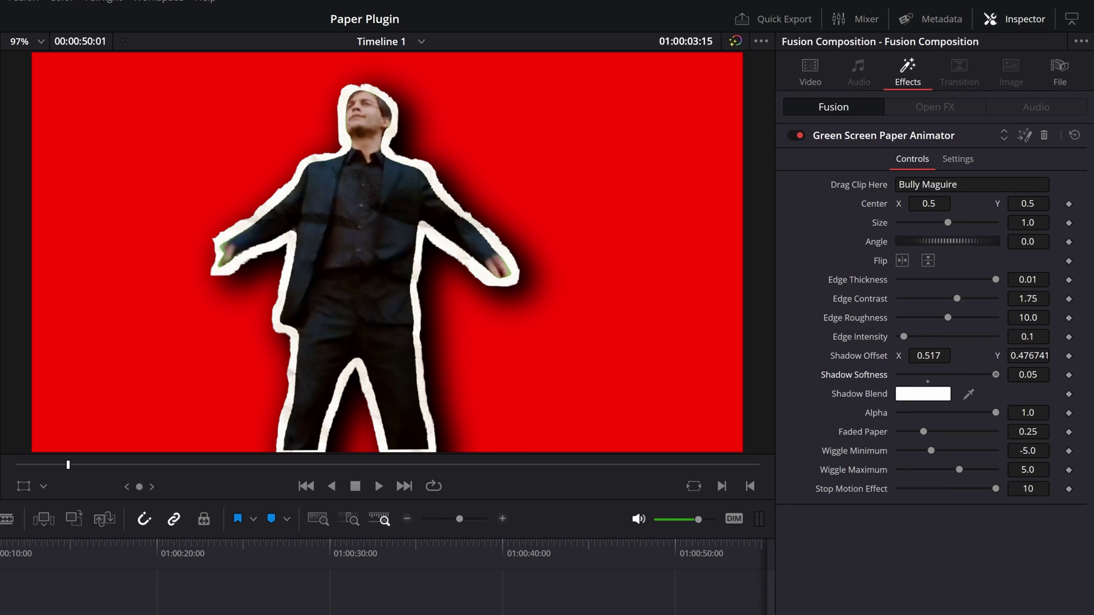
drag(996, 374, 952, 381)
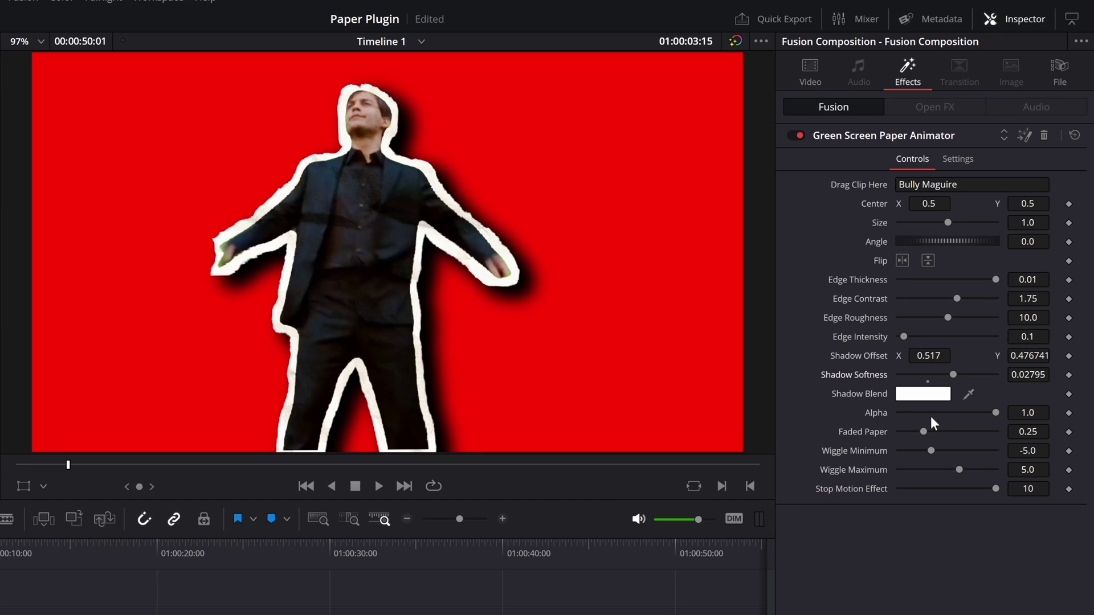
drag(997, 412, 877, 414)
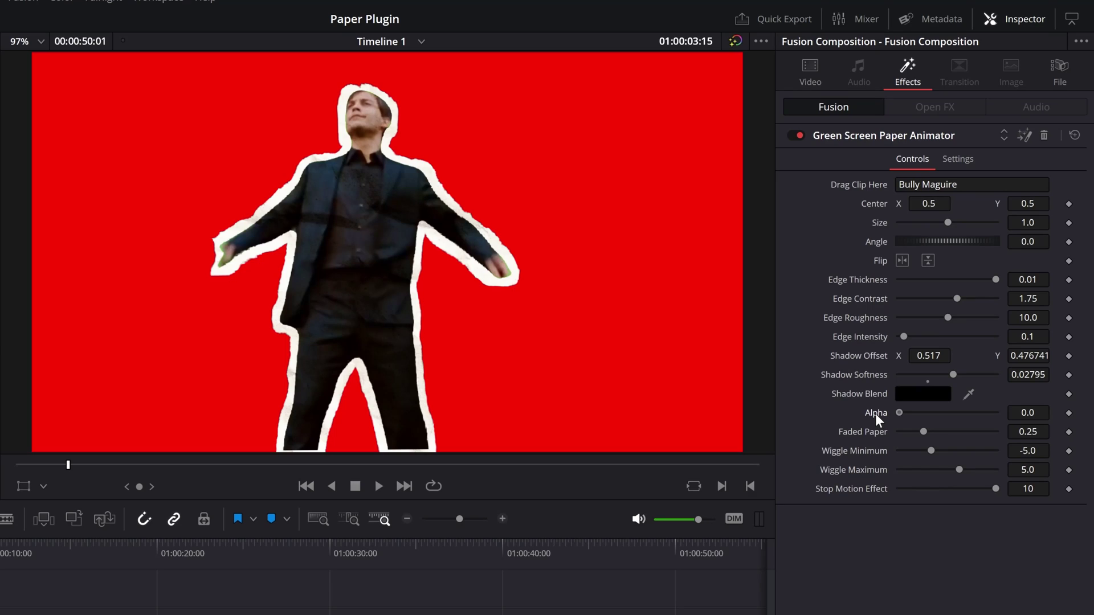
Raise shadow Alpha to 1.0, test Faded Paper at 1.0 and 0.0, then reset it to 0.25
drag(876, 413, 1057, 419)
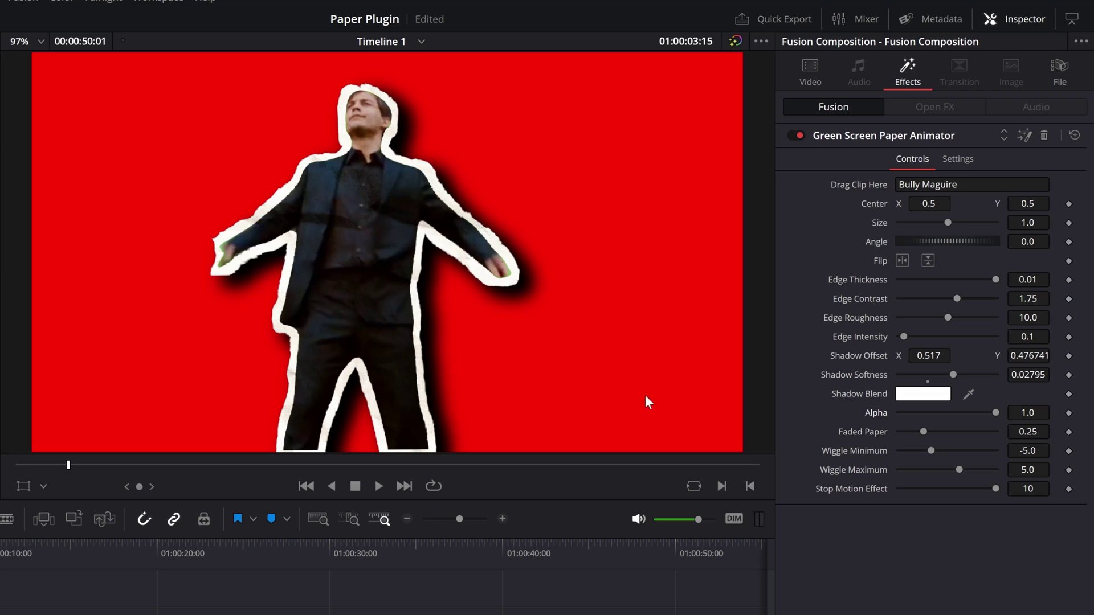
drag(924, 432, 1003, 432)
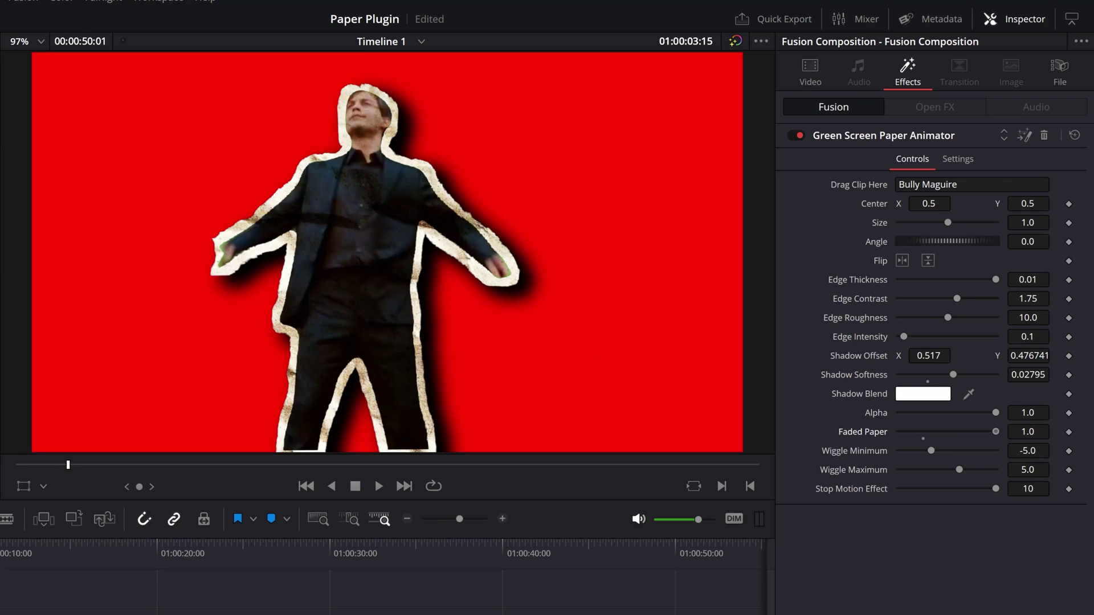
scroll(445, 199, up, 3)
scroll(501, 202, up, 2)
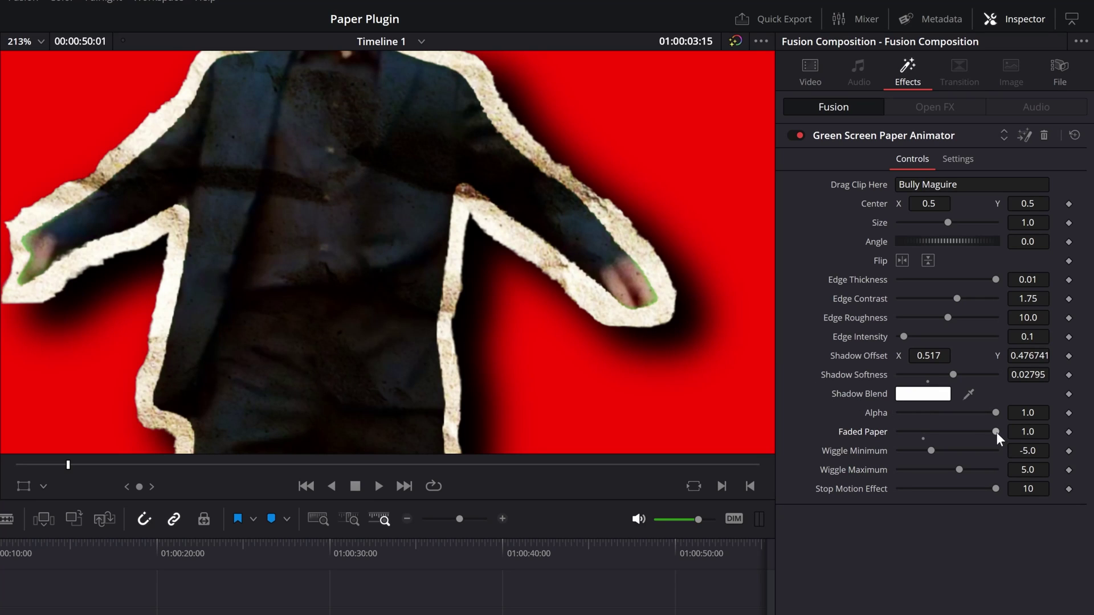
drag(996, 432, 595, 440)
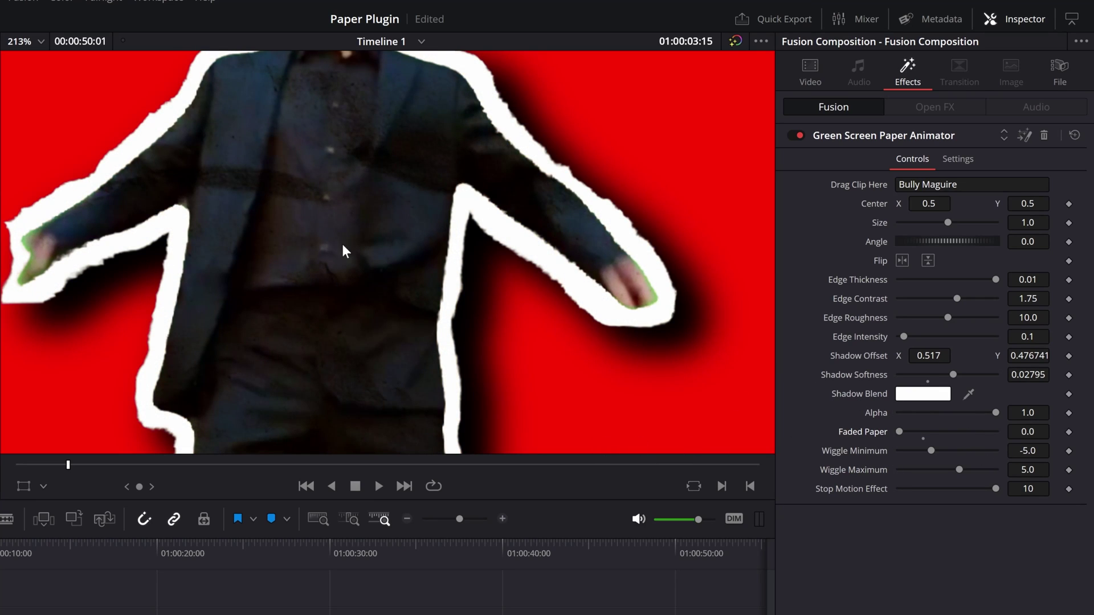
double_click(900, 432)
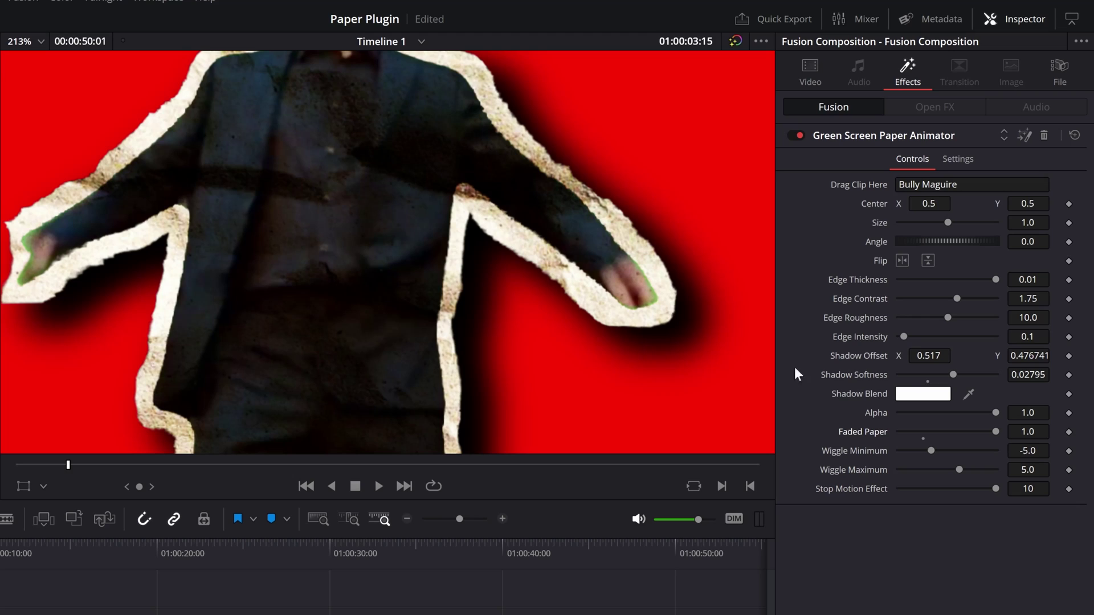
double_click(854, 433)
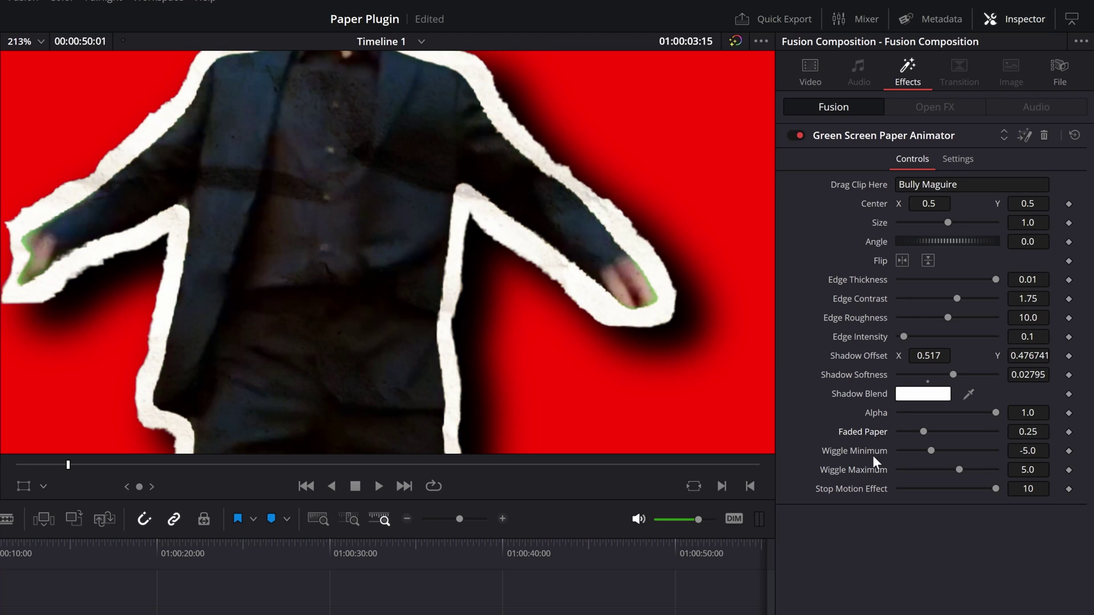
Set Wiggle Minimum and Maximum to 0 and preview the cutout without wiggle
key(shift+z)
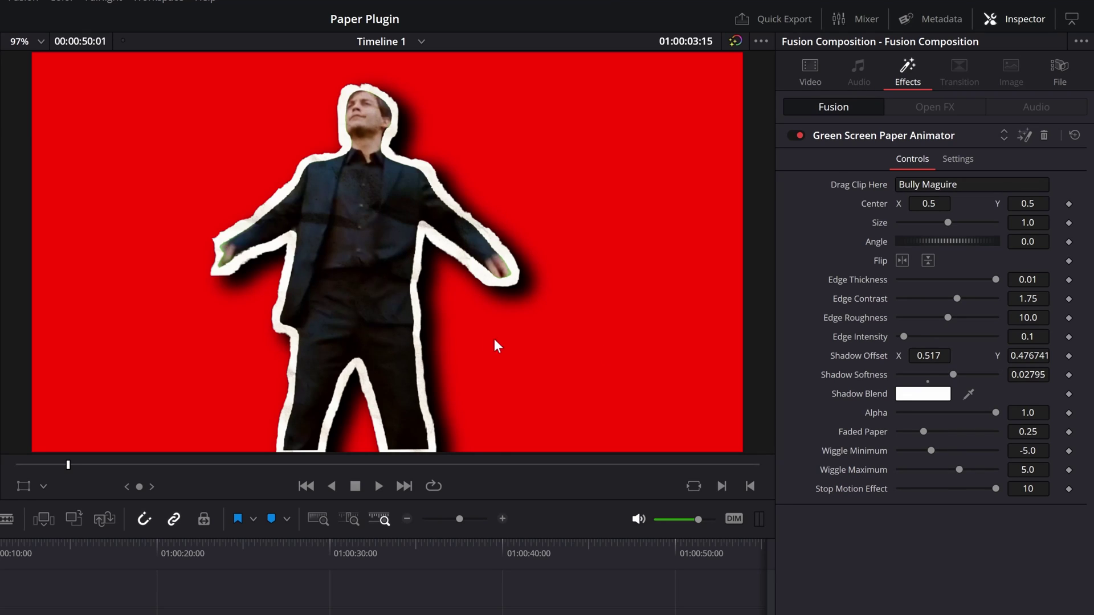
click(1028, 451)
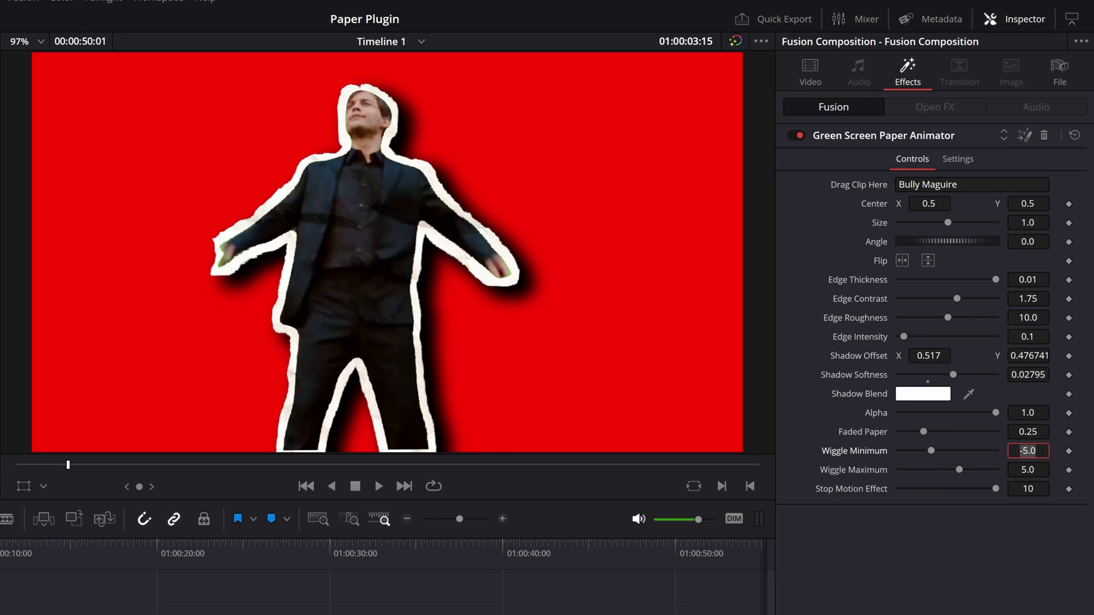
text(0)
key(Tab)
text(0)
key(Tab)
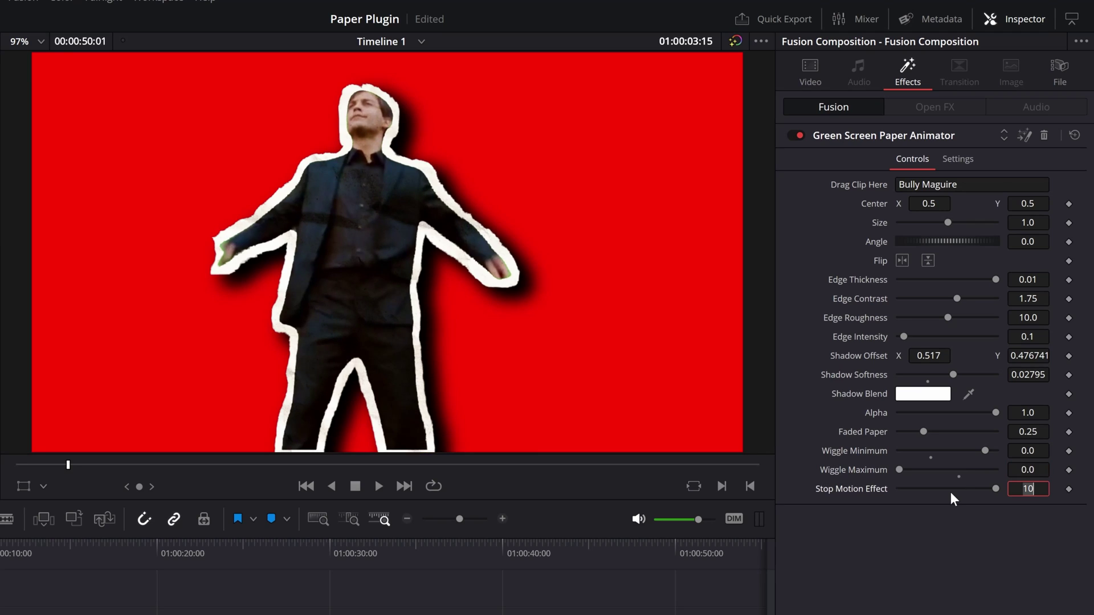
key(ctrl+s)
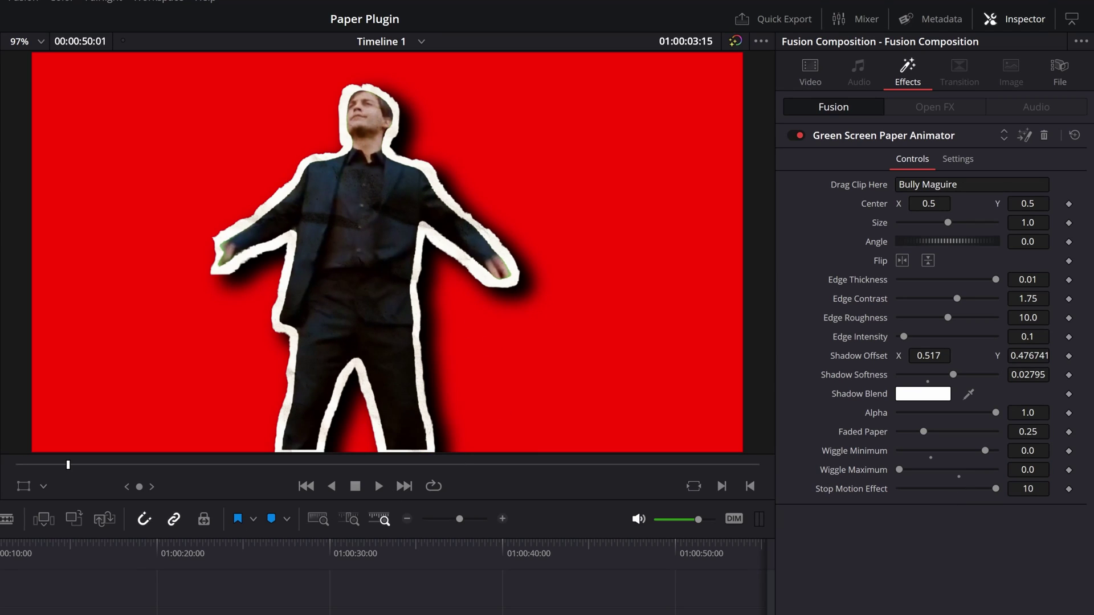
key(space)
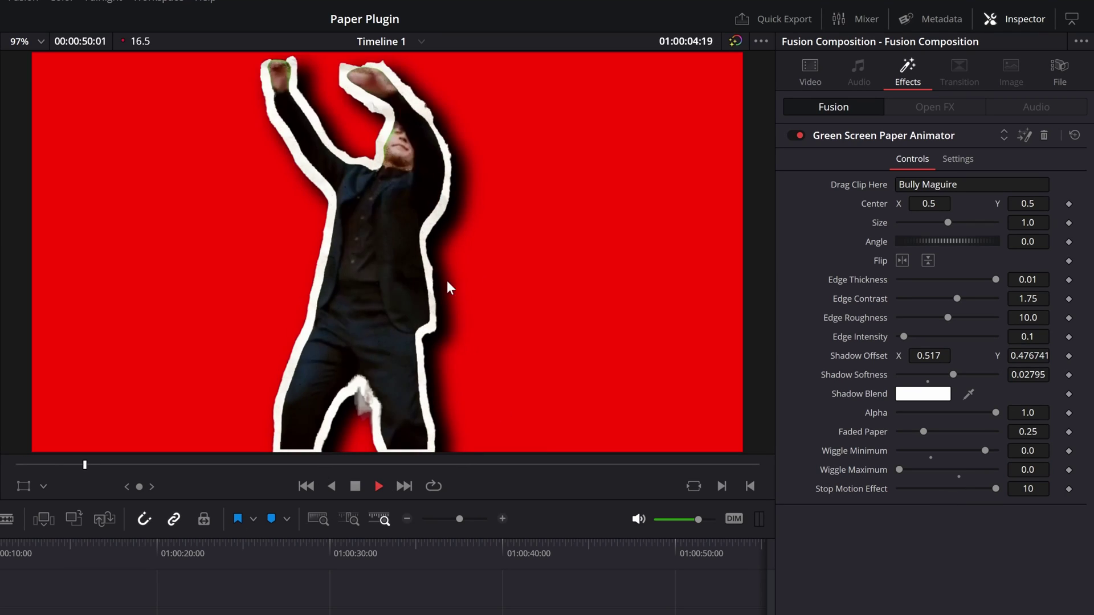
key(space)
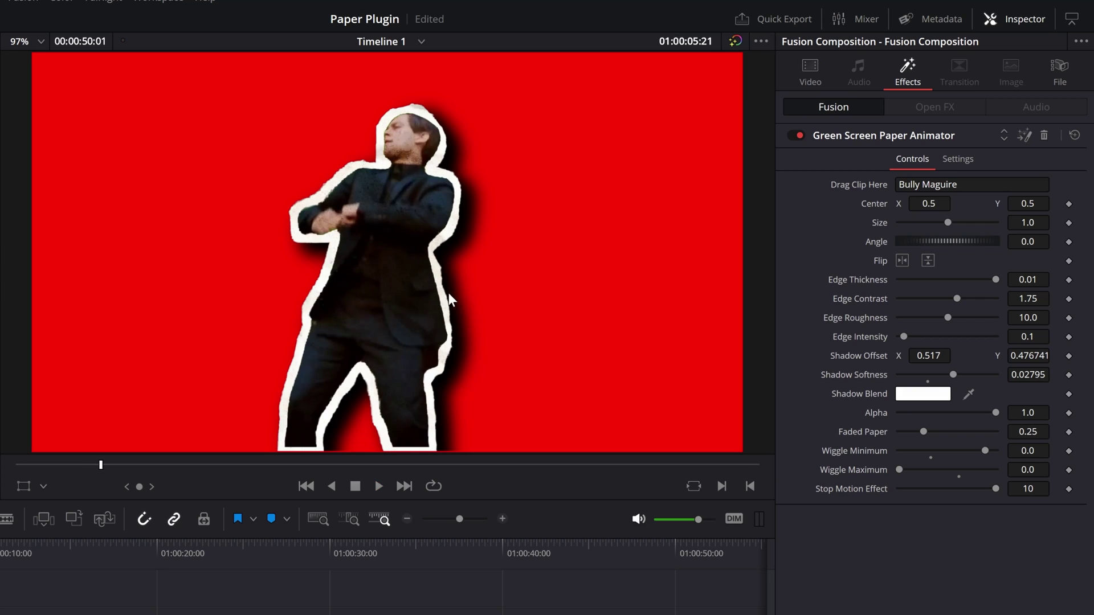
Reset Wiggle Minimum to -5.0 and Maximum to 5.0, then preview from the clip start
double_click(836, 453)
double_click(842, 468)
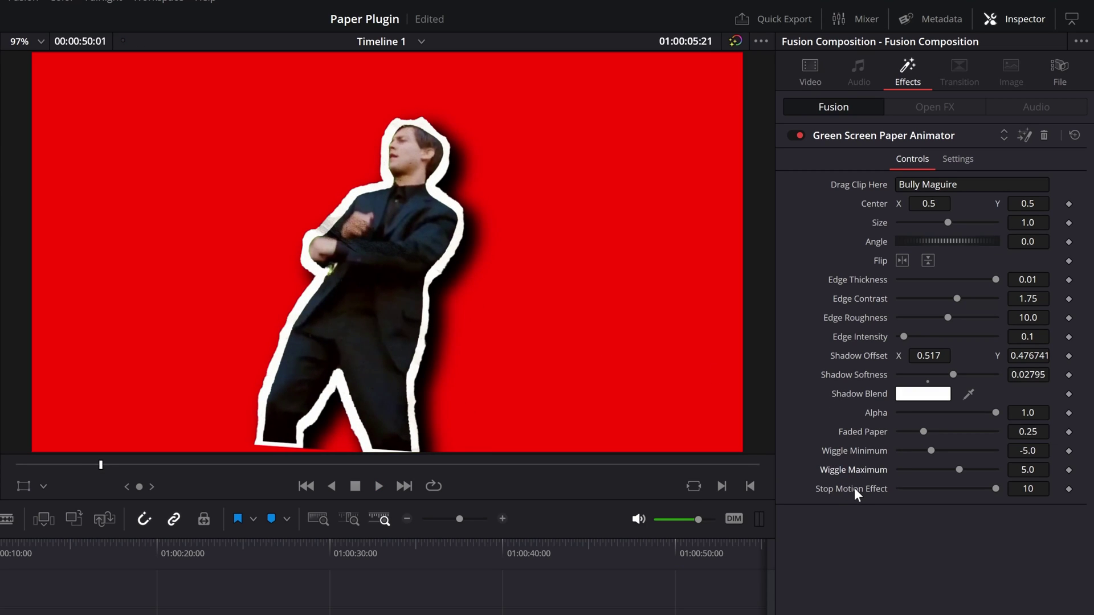
key(ctrl+s)
key(Home)
key(space)
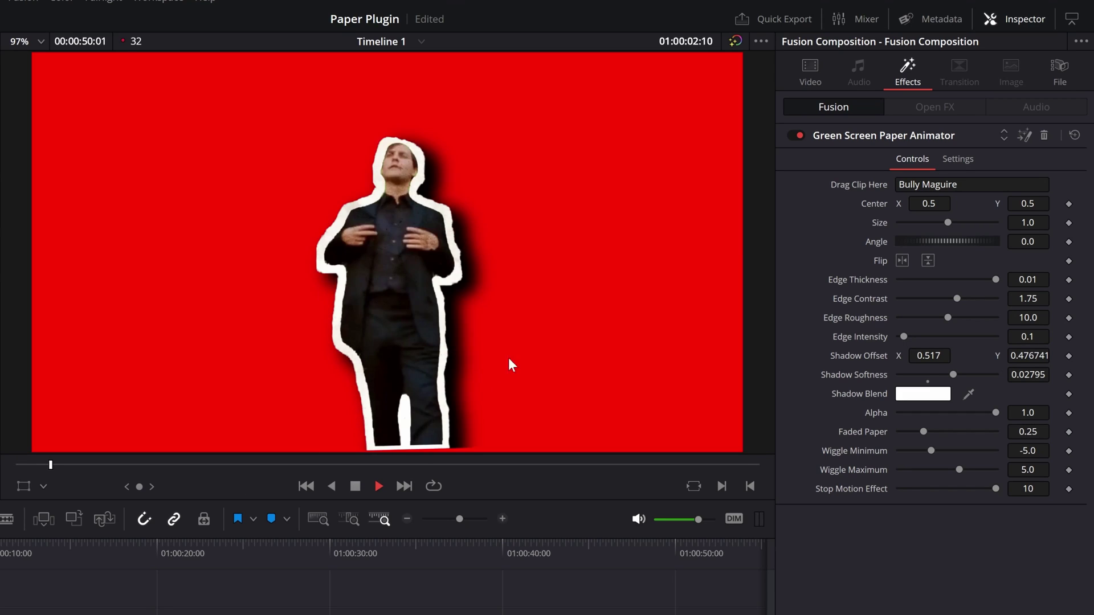
key(space)
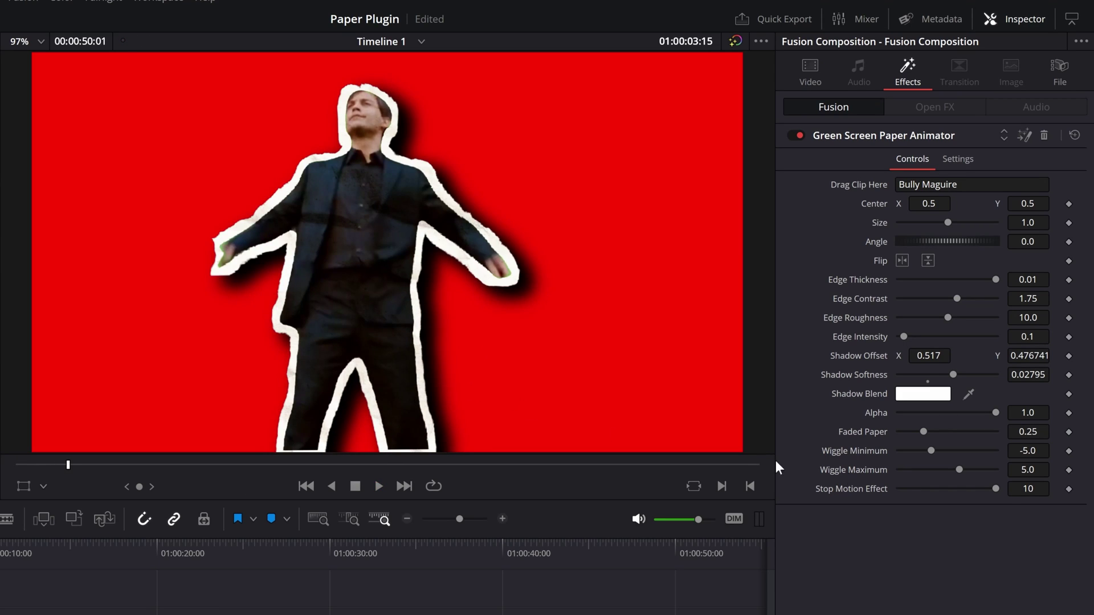
Lower Stop Motion Effect to 1 and preview the result from the start
drag(1000, 491, 730, 491)
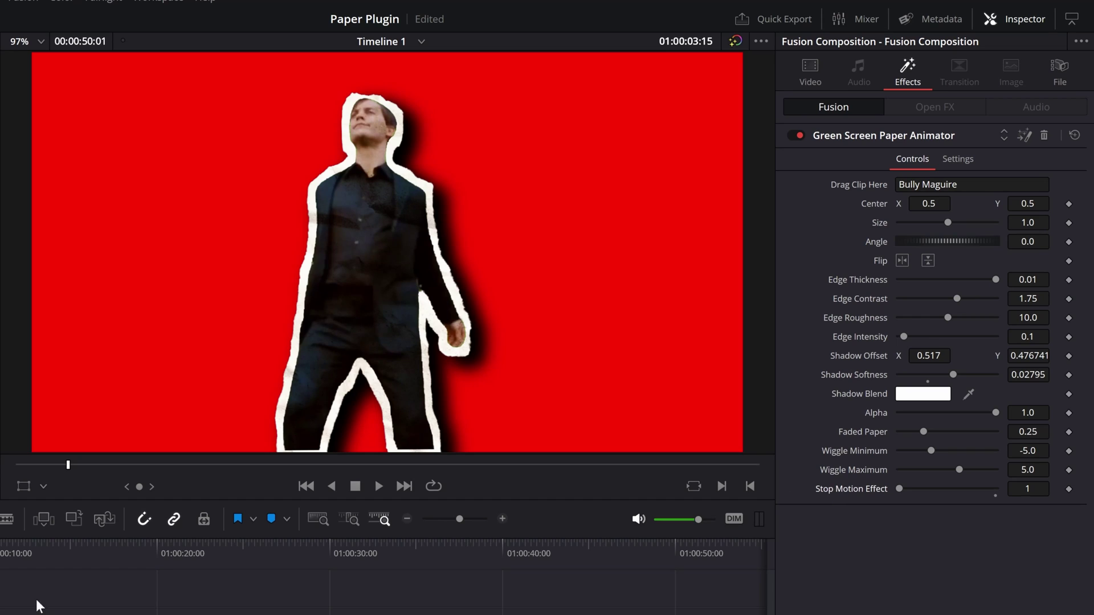
key(Home)
key(space)
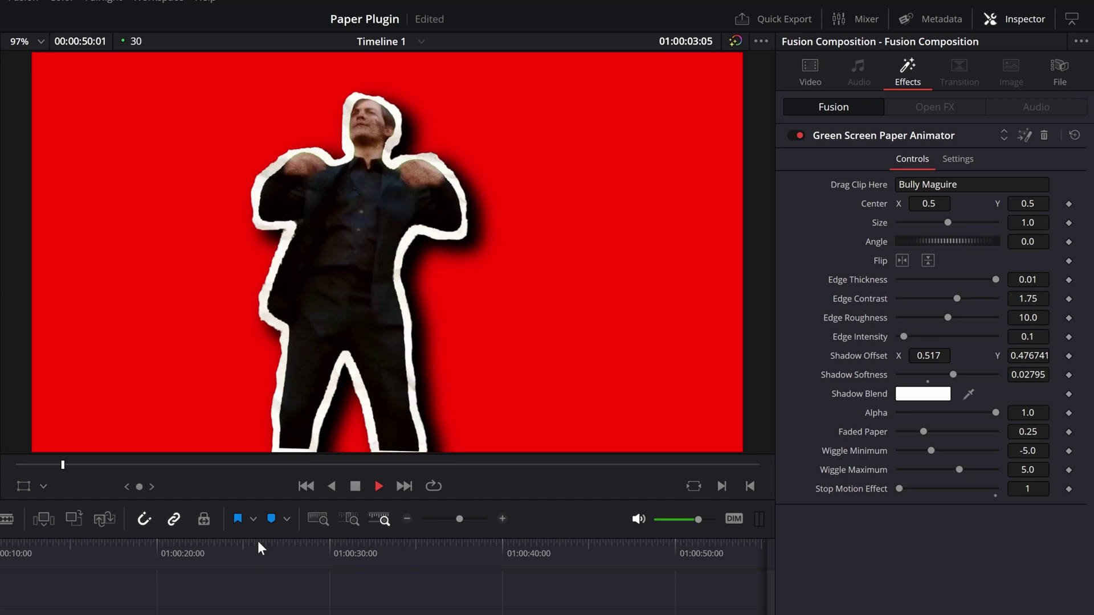
key(space)
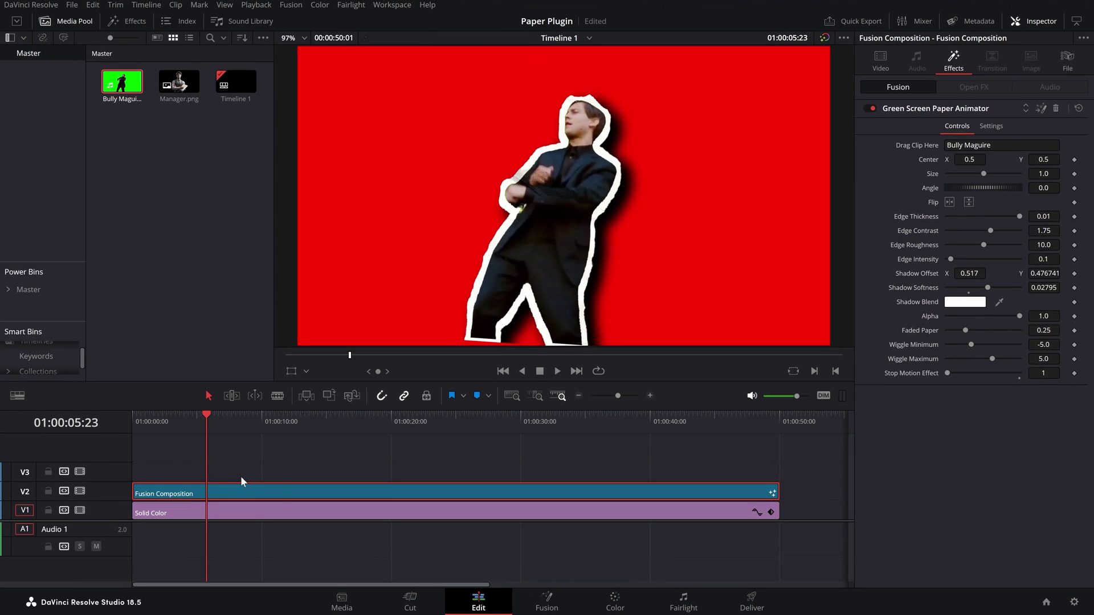
Copy the Fusion Composition onto V3, disable the V2 original, and select the copy
drag(240, 476, 237, 468)
key(d)
click(231, 477)
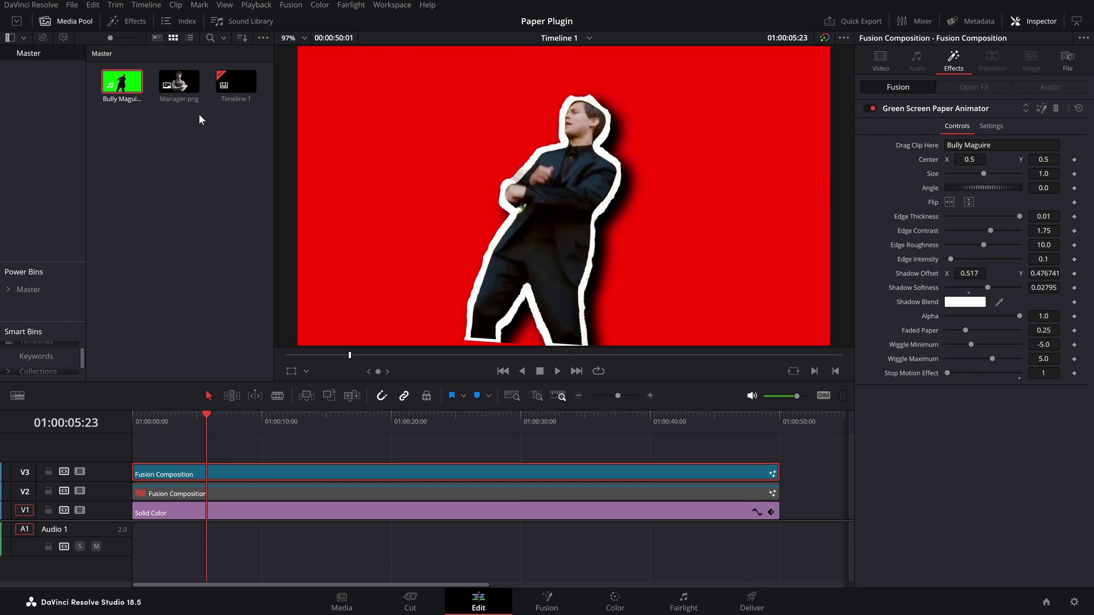
Load Manager.png into the copy's Drag Clip Here field and play the sticker preview
click(172, 80)
drag(172, 80, 974, 150)
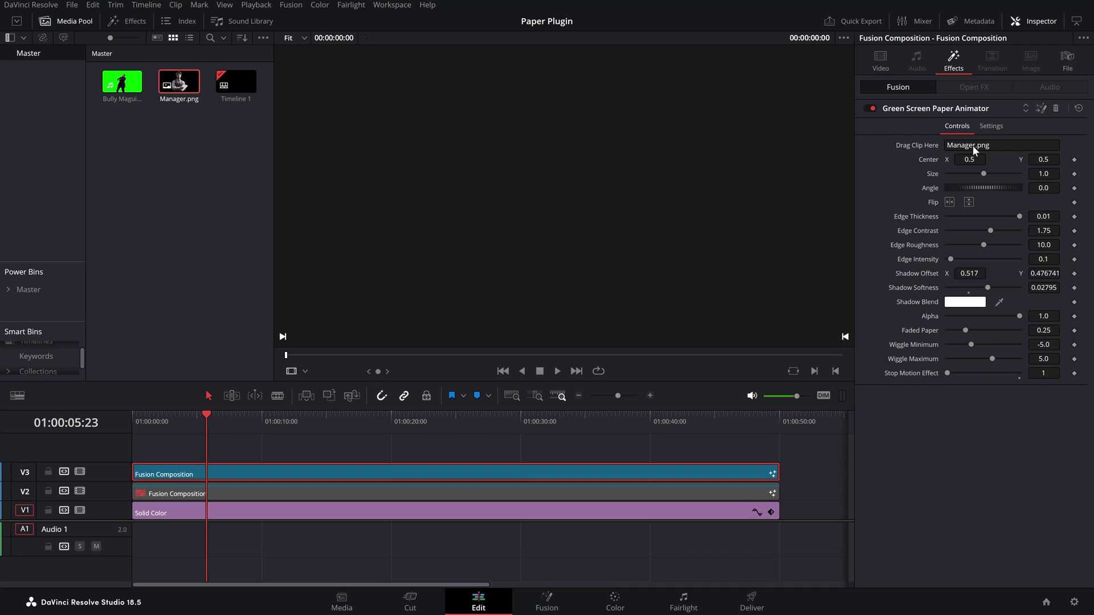
click(194, 426)
key(space)
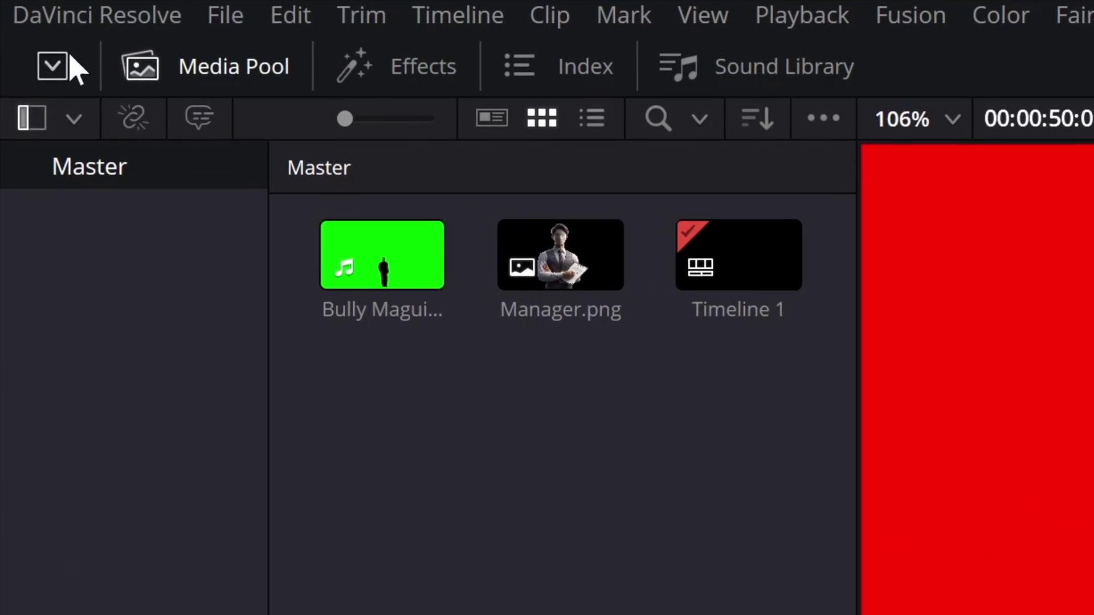
click(25, 4)
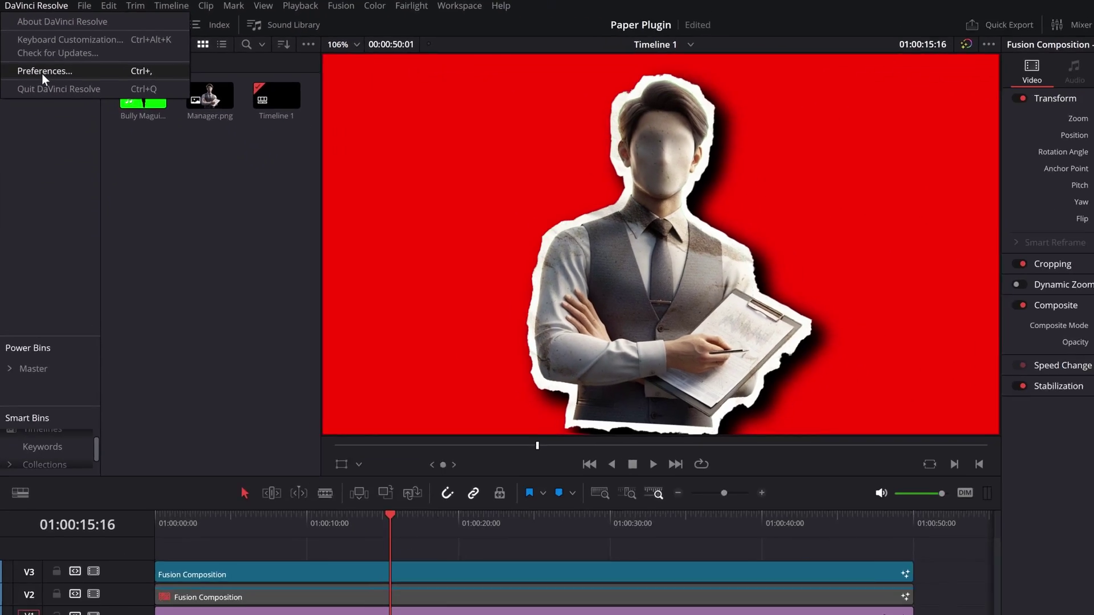
click(39, 191)
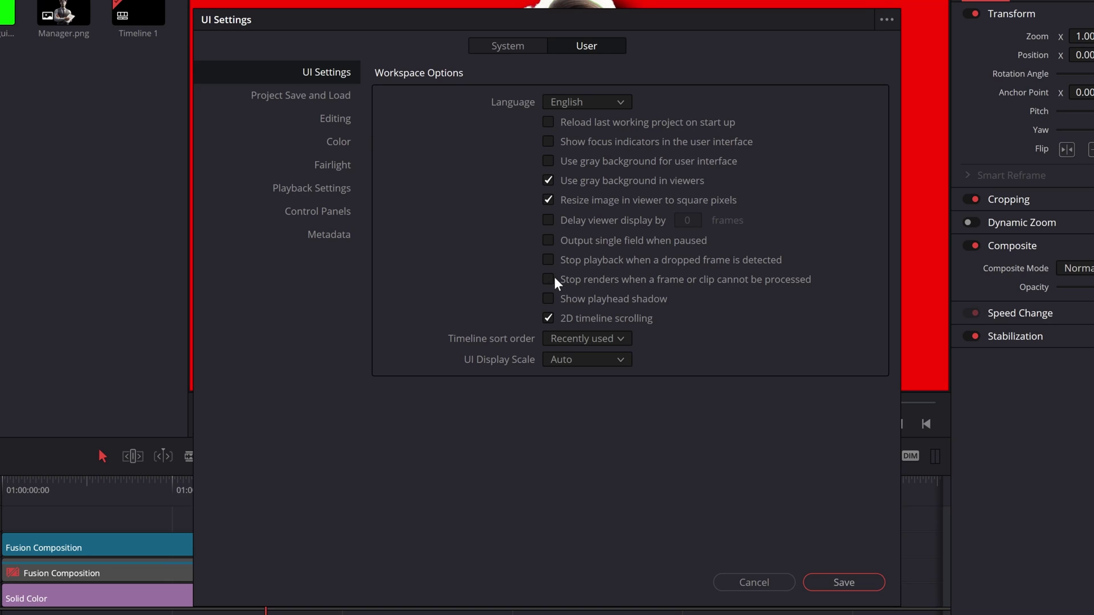
click(842, 581)
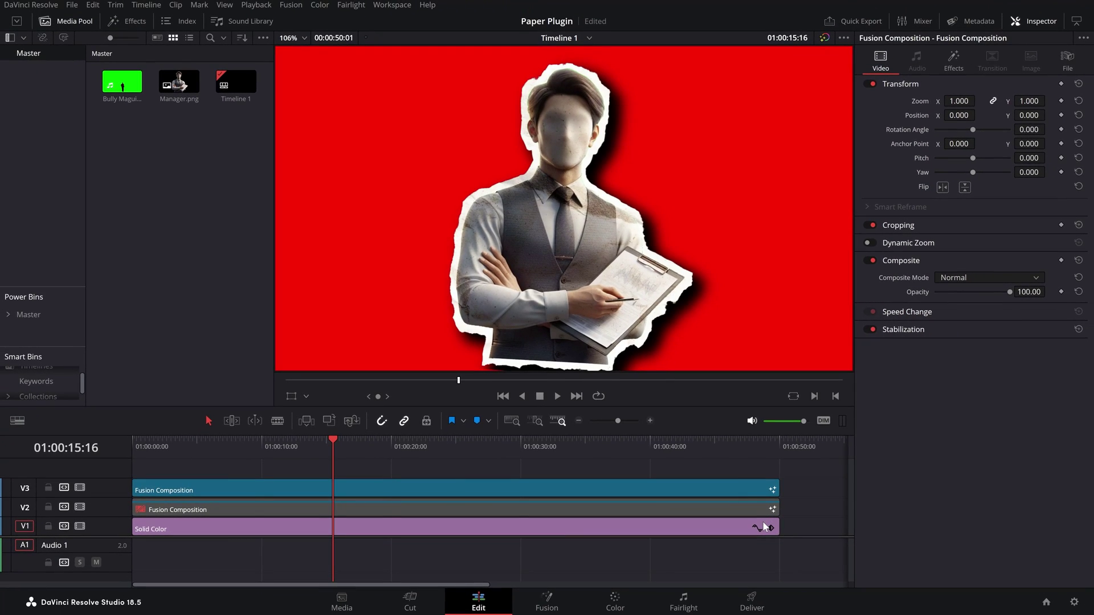